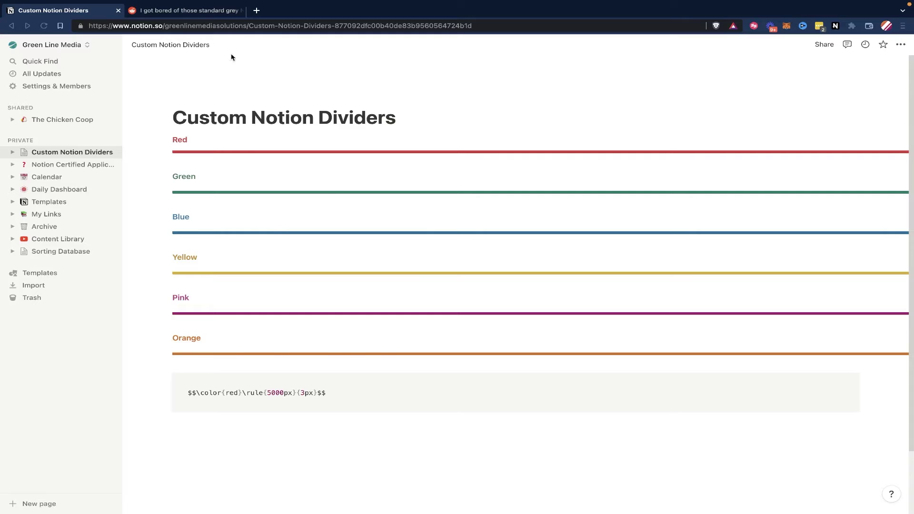
# - View the Reddit post's Default Notion Colours divider chart, then return to the Custom Notion Dividers page
pyautogui.click(204, 10)
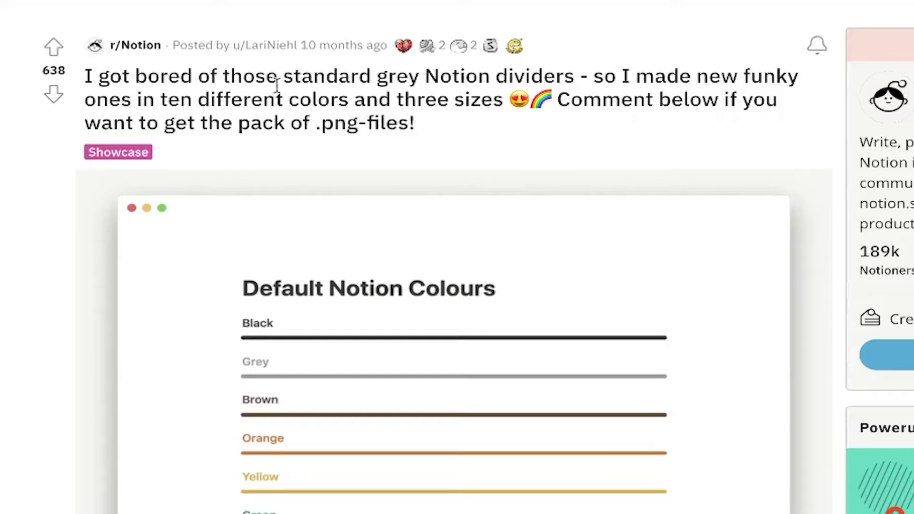
pyautogui.moveTo(265, 57)
pyautogui.scroll(-3, 571, 238)
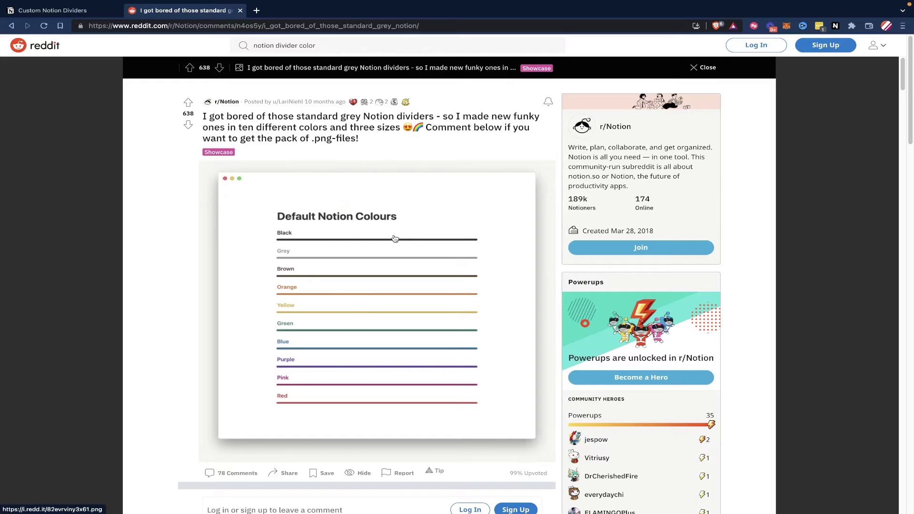
pyautogui.click(97, 11)
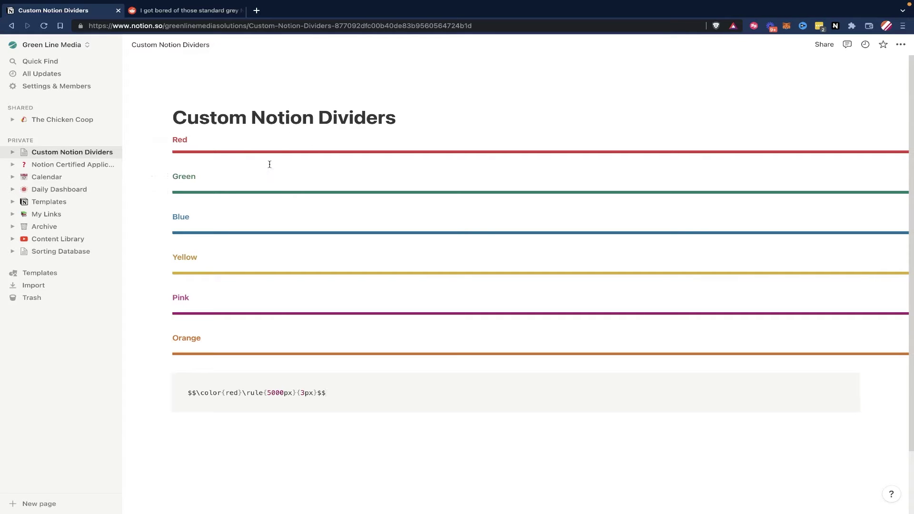
# - Below the code block, add a 'Typing out text' line followed by a plain grey divider (---)
pyautogui.click(265, 422)
pyautogui.scroll(-3, 263, 426)
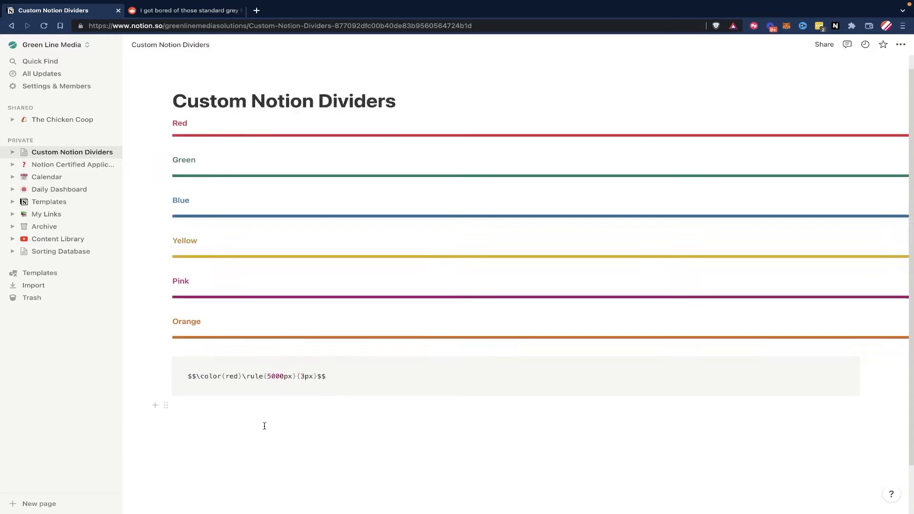
pyautogui.write('Typing out tex')
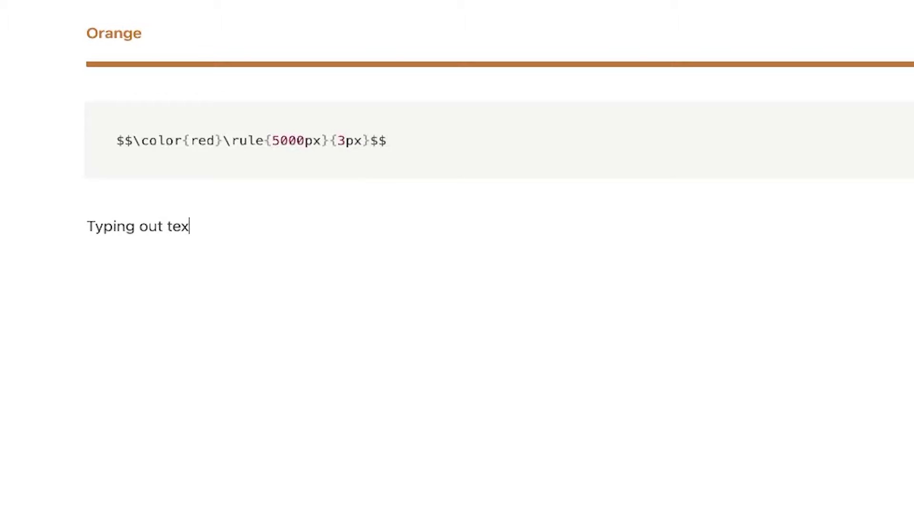
pyautogui.write('t')
pyautogui.press('Return')
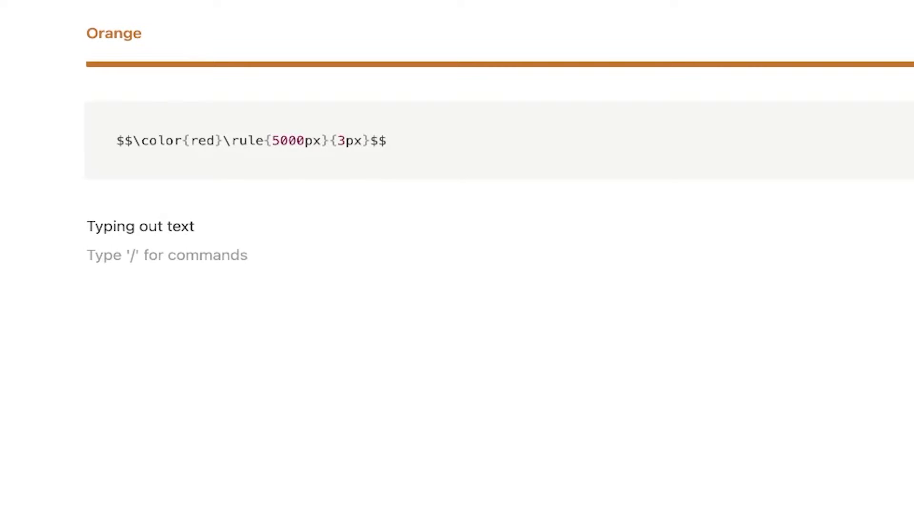
pyautogui.write('---')
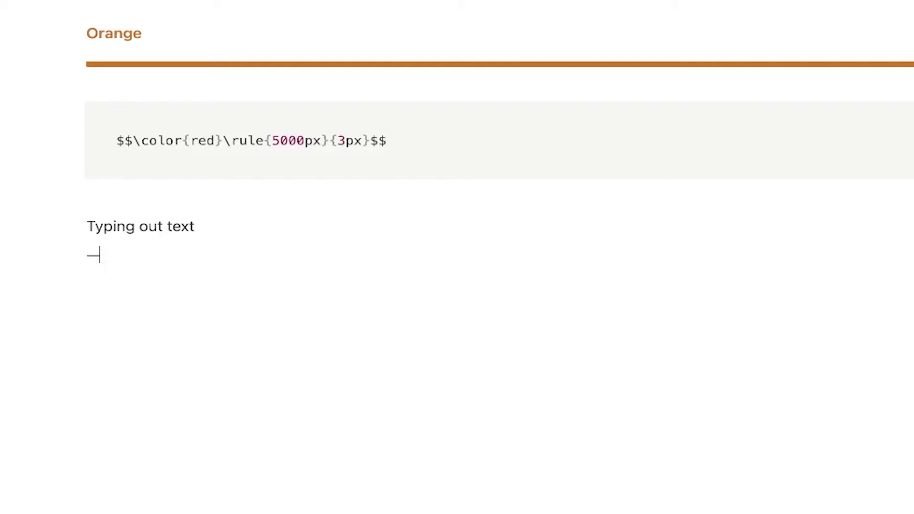
pyautogui.click(270, 246)
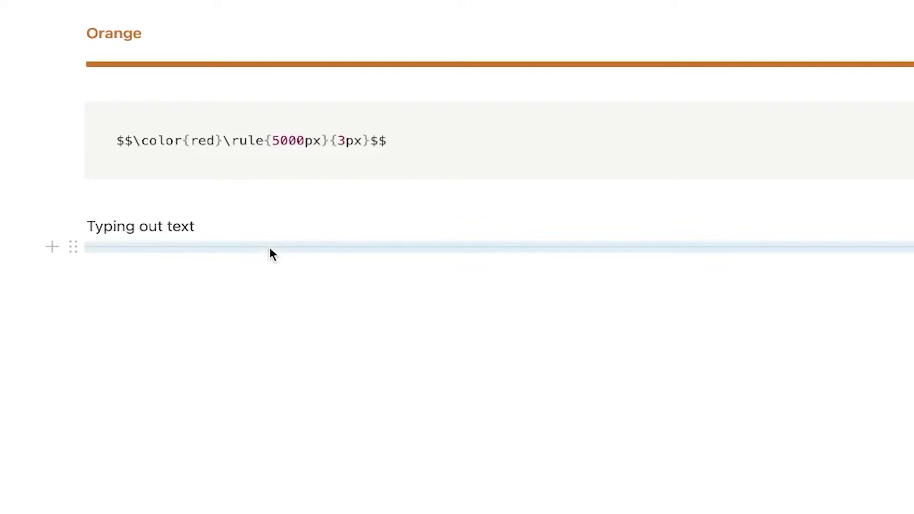
pyautogui.click(212, 264)
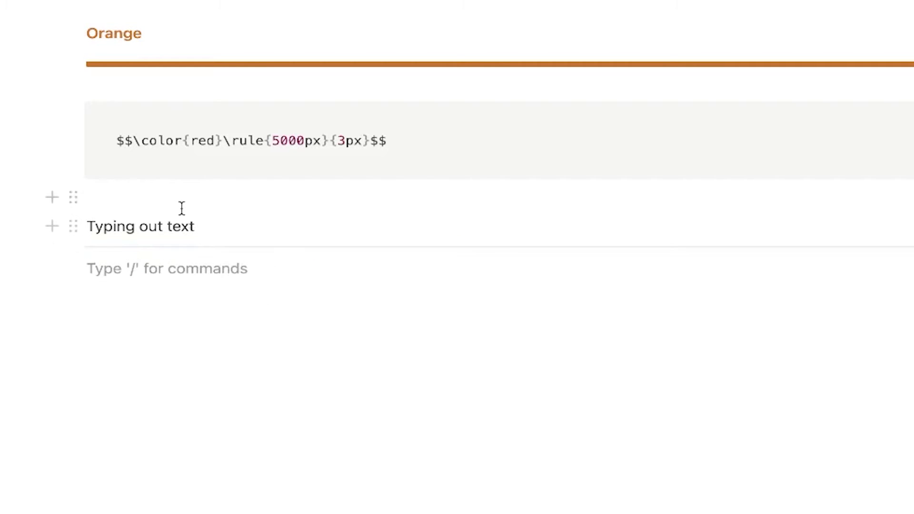
pyautogui.scroll(2, 457, 257)
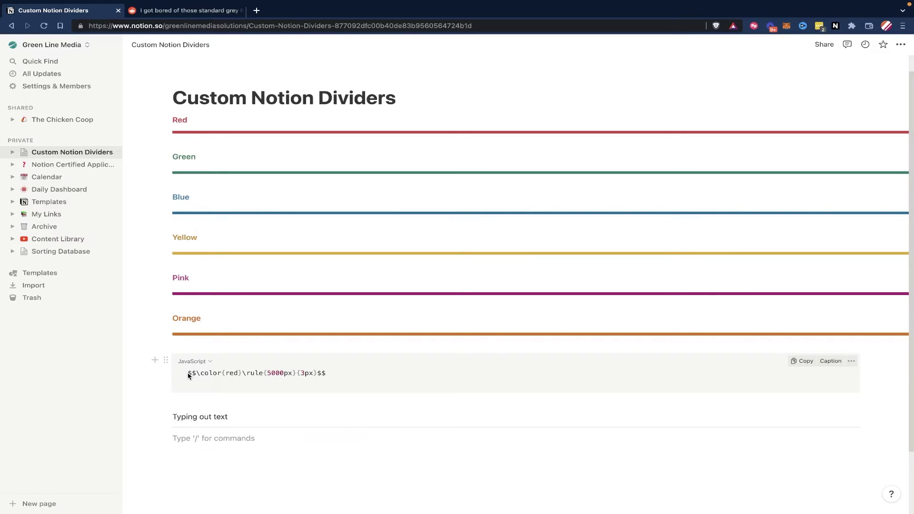
# - Copy the \color{red}\rule{5000px}{3px} code and paste it as an equation below Typing out text
pyautogui.click(189, 375)
pyautogui.moveTo(190, 376); pyautogui.dragTo(327, 375)
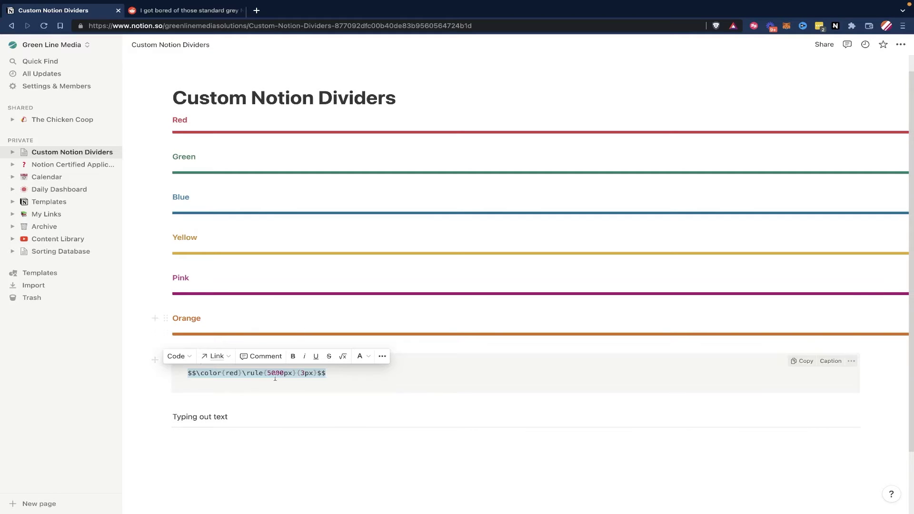
pyautogui.click(803, 361)
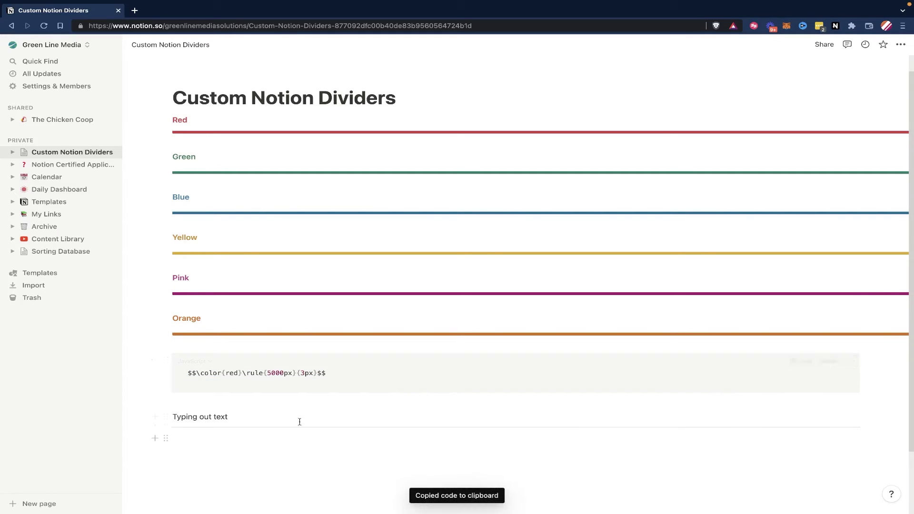
pyautogui.scroll(-2, 333, 390)
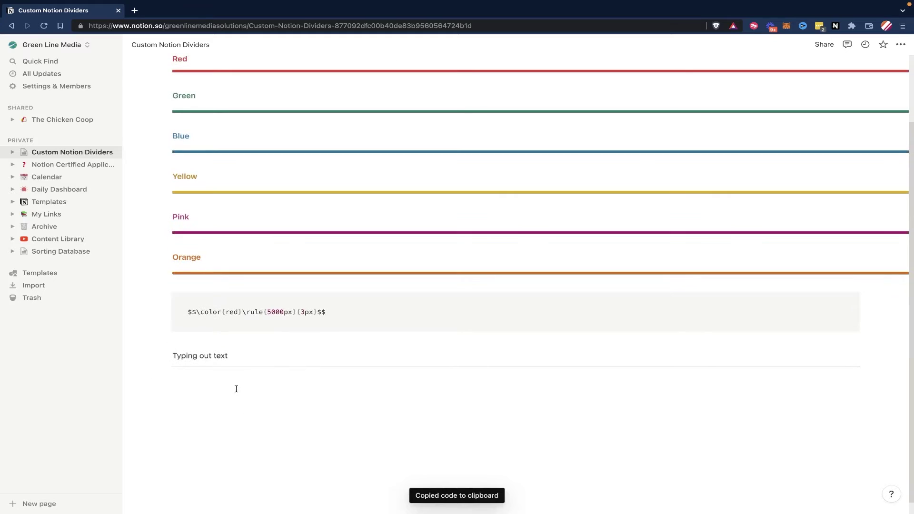
pyautogui.click(237, 389)
pyautogui.hotkey('ctrl', 'v')
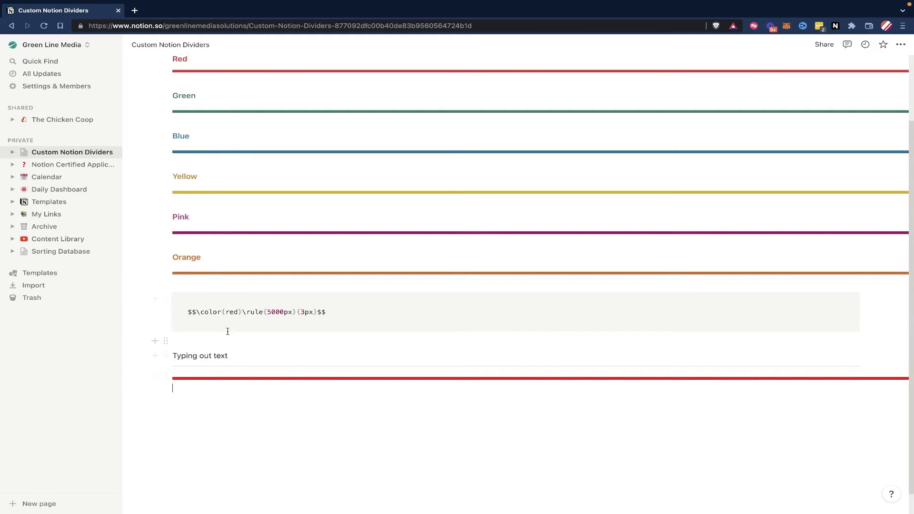
# - Change the new divider's colour from red to #000000, then blue, then leave it empty
pyautogui.click(226, 379)
pyautogui.click(745, 396)
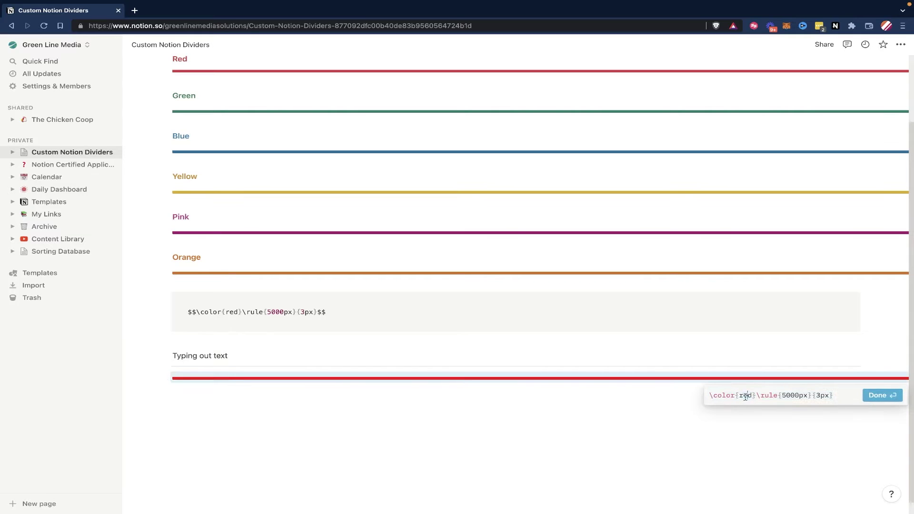
pyautogui.moveTo(752, 396); pyautogui.dragTo(740, 396)
pyautogui.write('#')
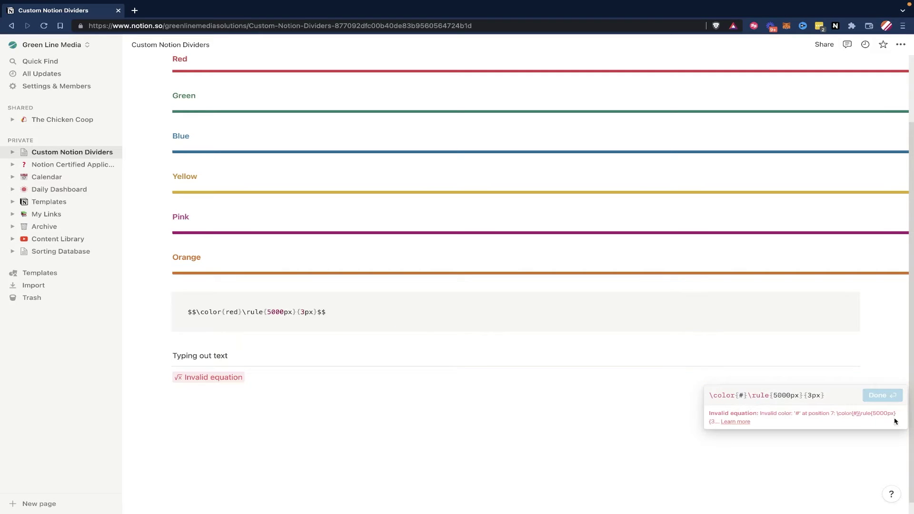
pyautogui.write('0000')
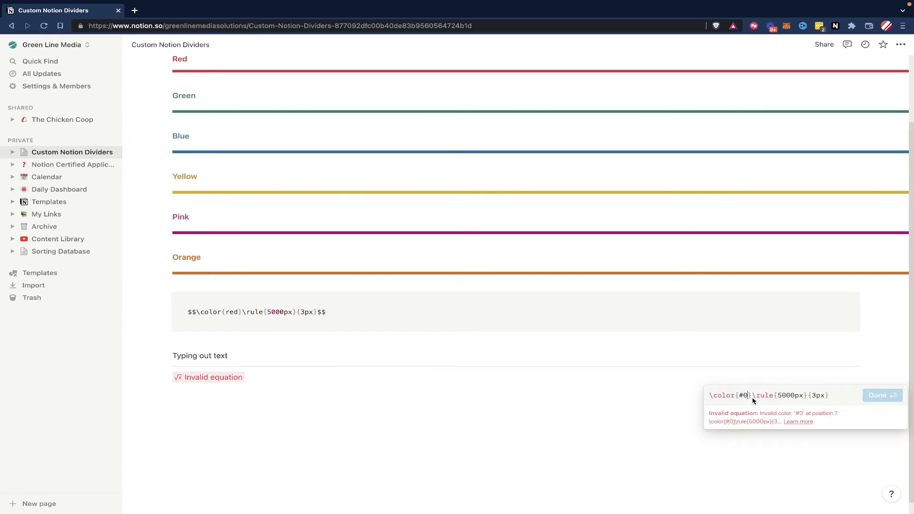
pyautogui.write('00')
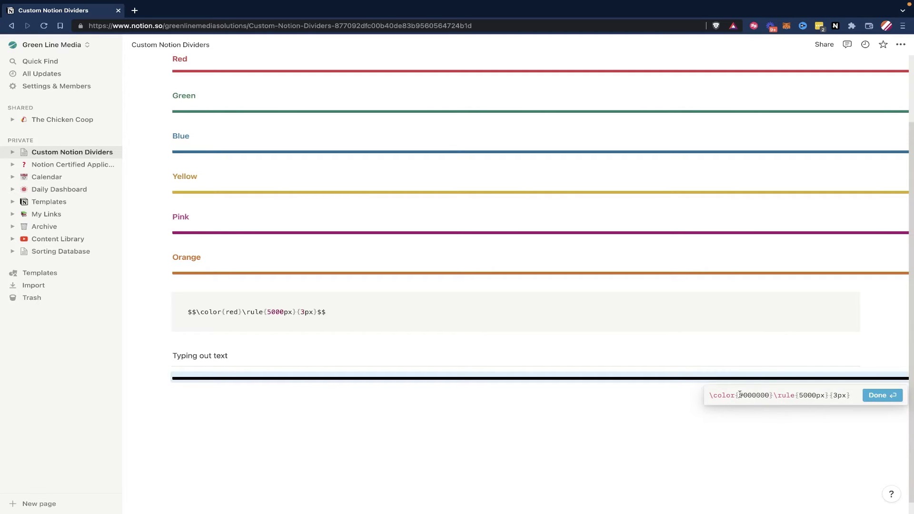
pyautogui.moveTo(739, 394); pyautogui.dragTo(764, 395)
pyautogui.write('blue')
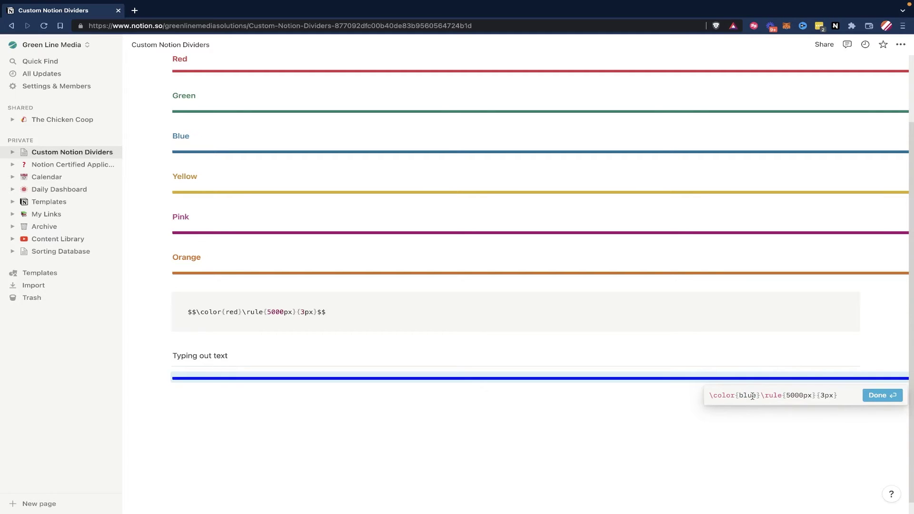
pyautogui.moveTo(756, 395); pyautogui.dragTo(740, 397)
pyautogui.press('BackSpace')
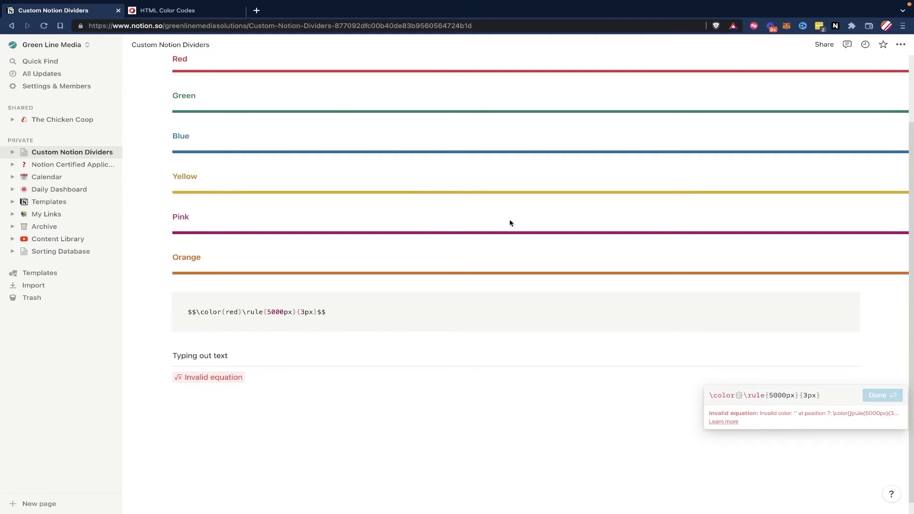
# - Switch to HTML Color Codes and bring its colour picker and hex field into view
pyautogui.click(168, 10)
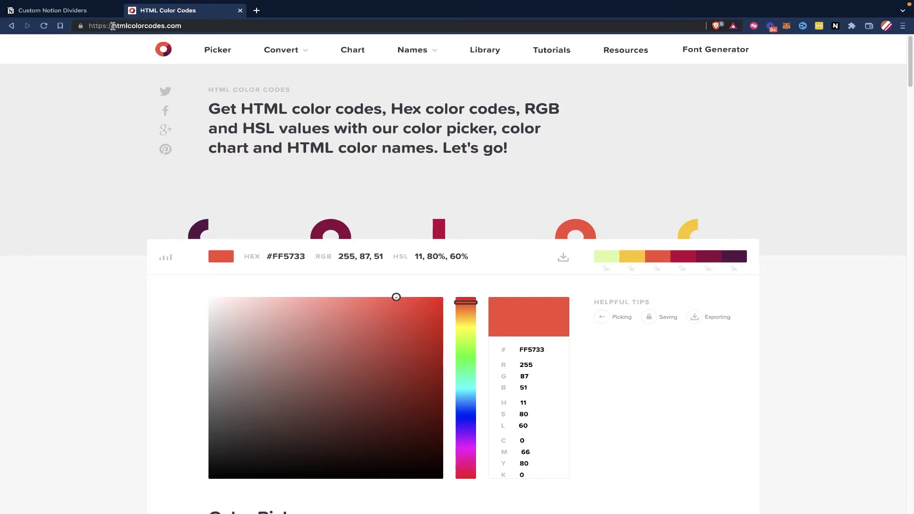
pyautogui.moveTo(112, 26); pyautogui.dragTo(194, 26)
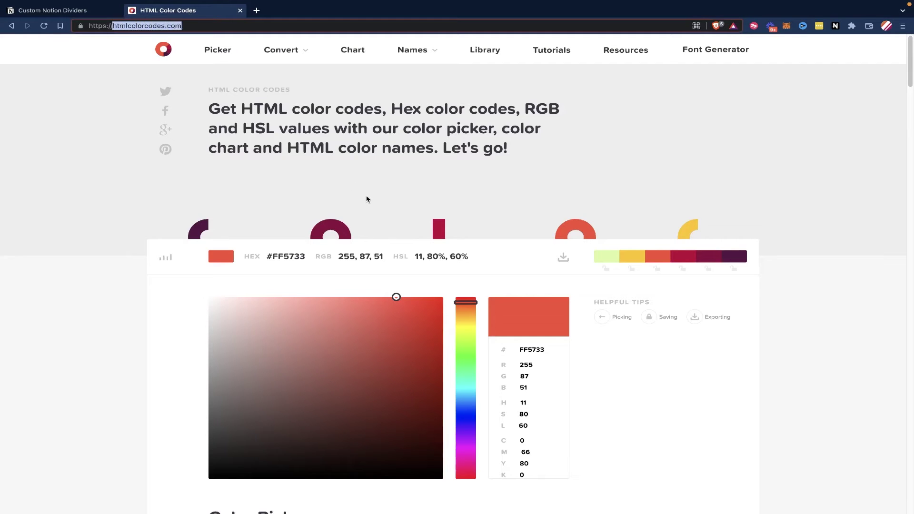
pyautogui.scroll(-3, 366, 199)
pyautogui.moveTo(371, 199)
pyautogui.mouseDown()
pyautogui.moveTo(386, 215)
pyautogui.moveTo(399, 268)
pyautogui.moveTo(346, 242)
pyautogui.moveTo(299, 244)
pyautogui.moveTo(329, 241)
pyautogui.mouseUp()
pyautogui.moveTo(269, 144); pyautogui.dragTo(306, 146)
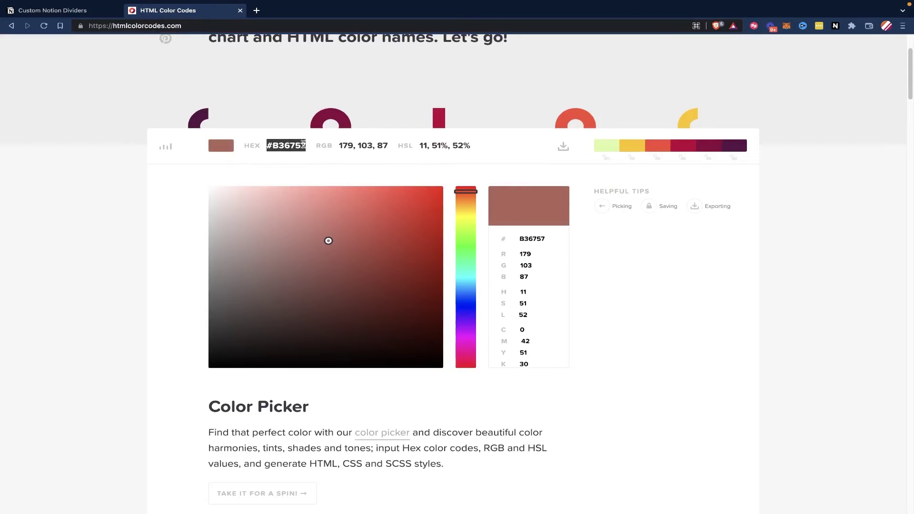
# - Pick the teal shade #47BAA4 in the colour picker and copy its hex code
pyautogui.click(476, 216)
pyautogui.moveTo(476, 217); pyautogui.dragTo(473, 275)
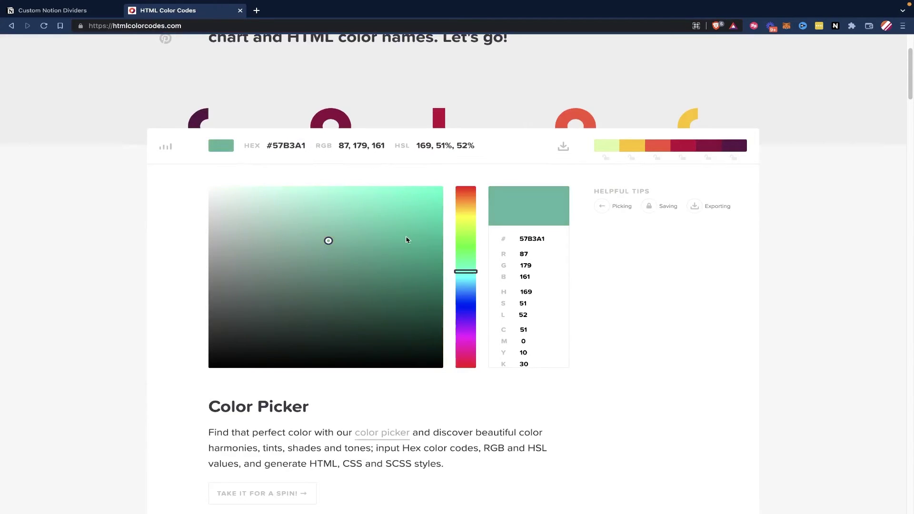
pyautogui.click(391, 219)
pyautogui.click(354, 234)
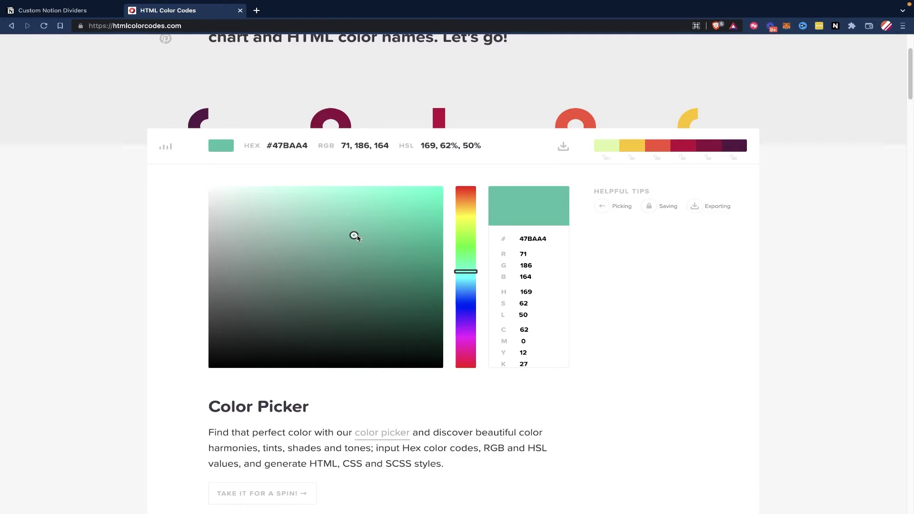
pyautogui.moveTo(307, 149); pyautogui.dragTo(267, 150)
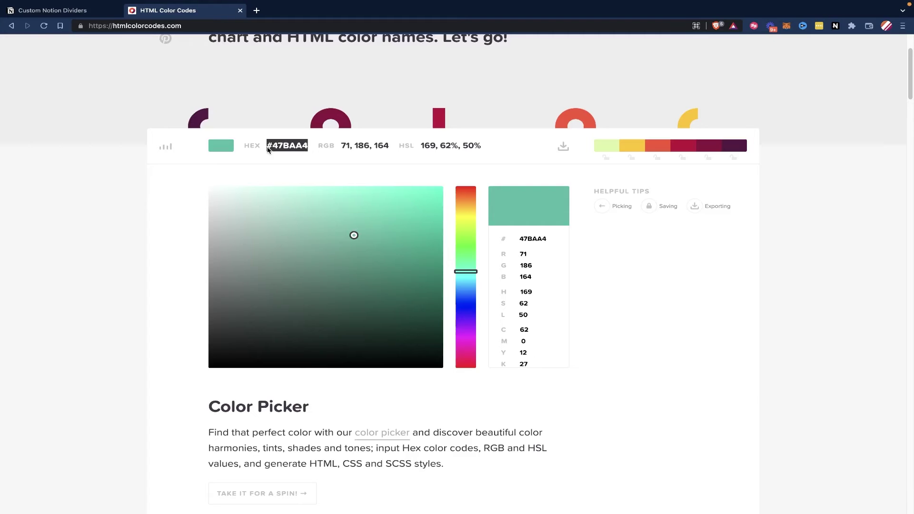
pyautogui.hotkey('ctrl', 'c')
pyautogui.hotkey('ctrl', 'shift', 'Tab')
# - Paste #47BAA4 as the colour in the divider's equation
pyautogui.hotkey('ctrl', 'v')
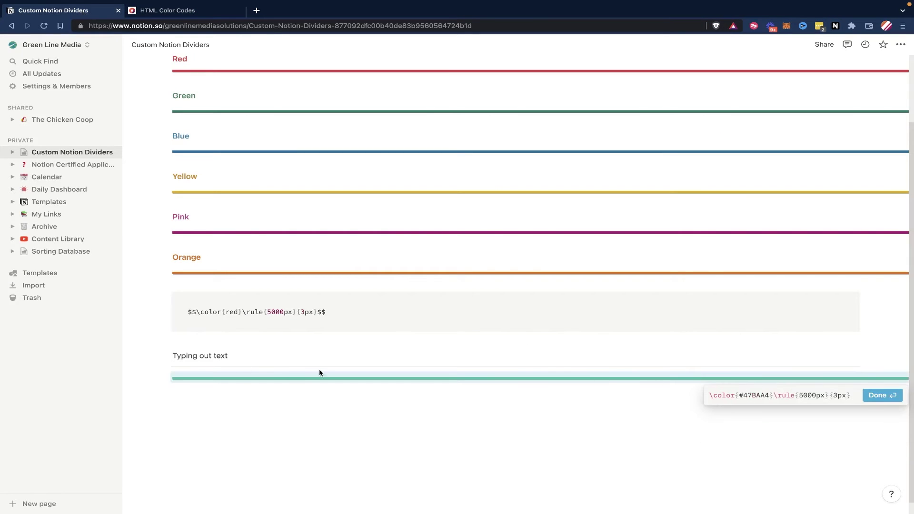
pyautogui.press('Escape')
pyautogui.click(293, 383)
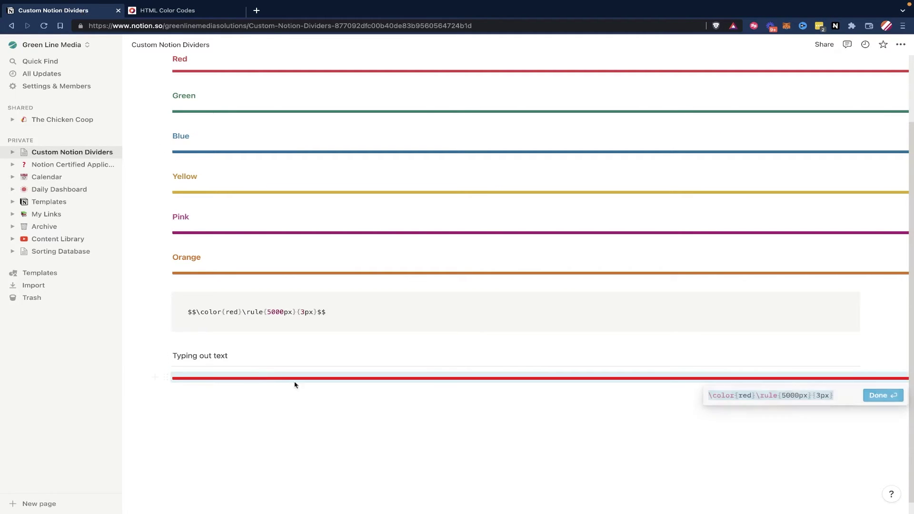
pyautogui.click(759, 396)
pyautogui.click(227, 379)
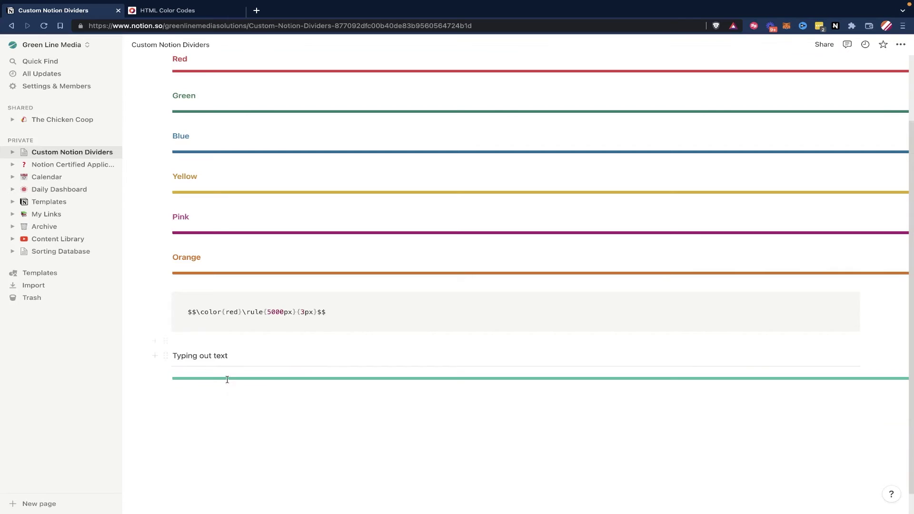
pyautogui.click(267, 378)
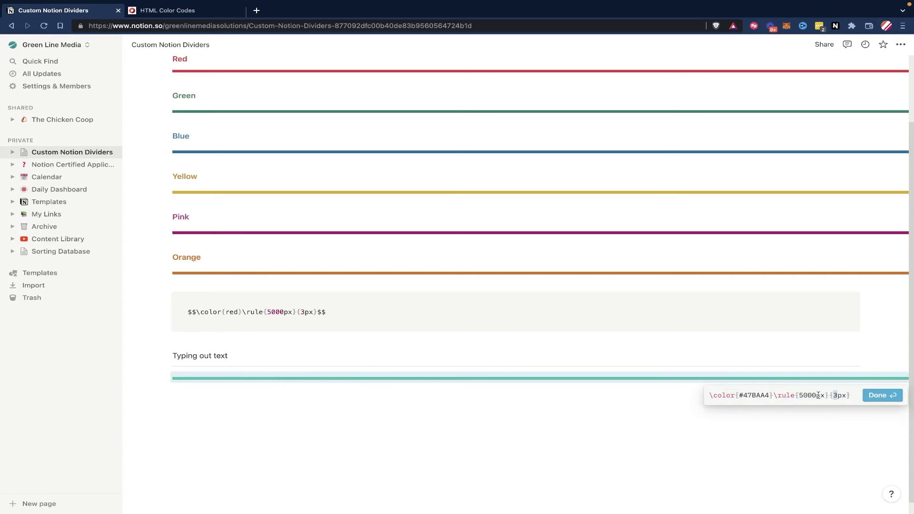
# - Resize the teal divider's rule to 200px wide and 20px tall
pyautogui.moveTo(815, 395); pyautogui.dragTo(799, 395)
pyautogui.write('200')
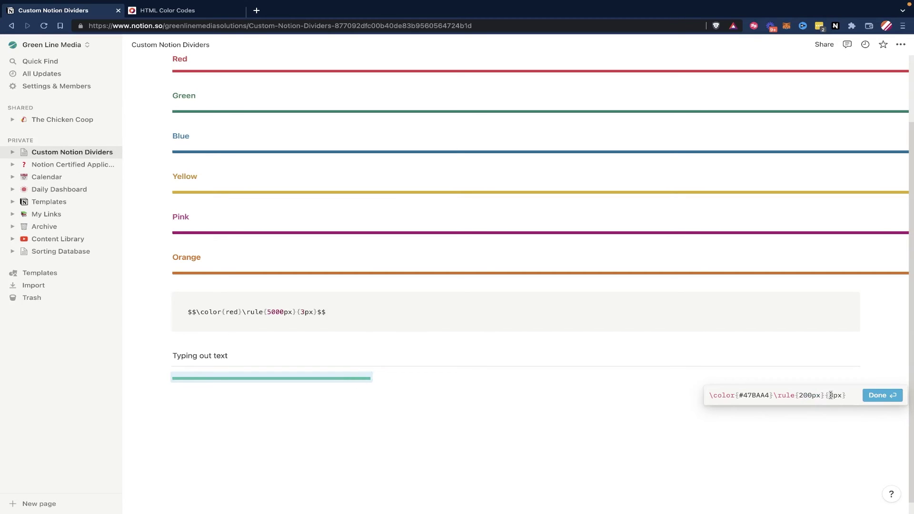
pyautogui.write('10')
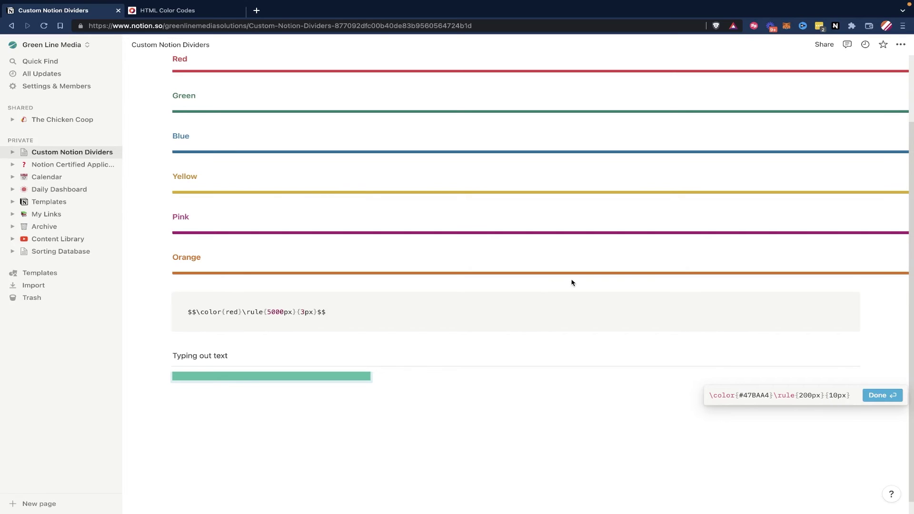
pyautogui.press('Return')
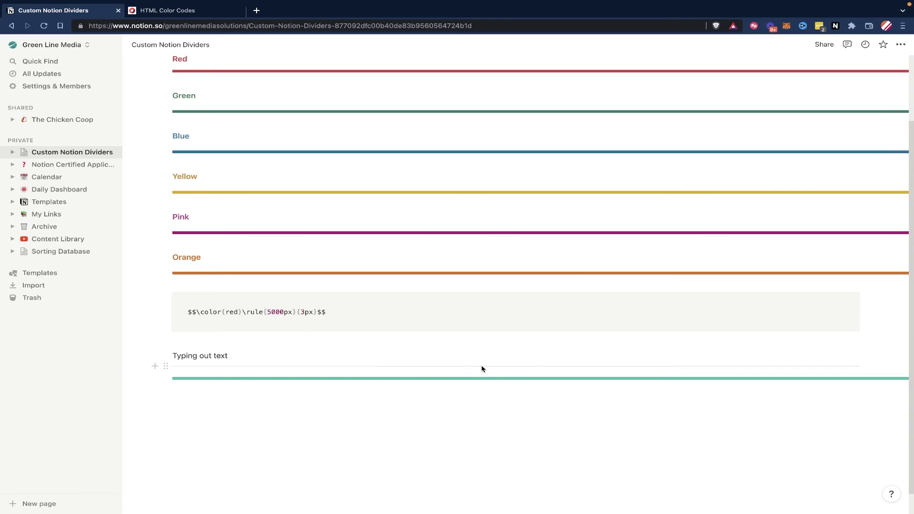
pyautogui.click(483, 378)
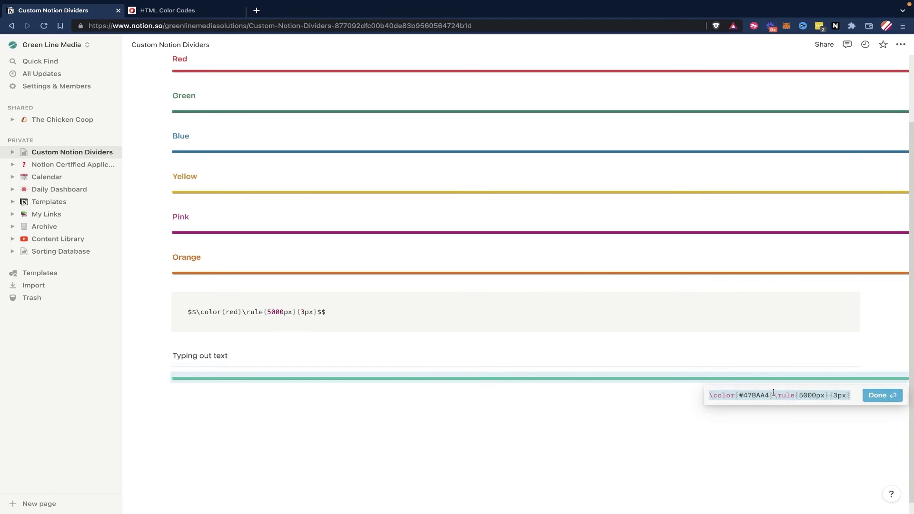
pyautogui.click(814, 396)
pyautogui.moveTo(813, 396); pyautogui.dragTo(800, 395)
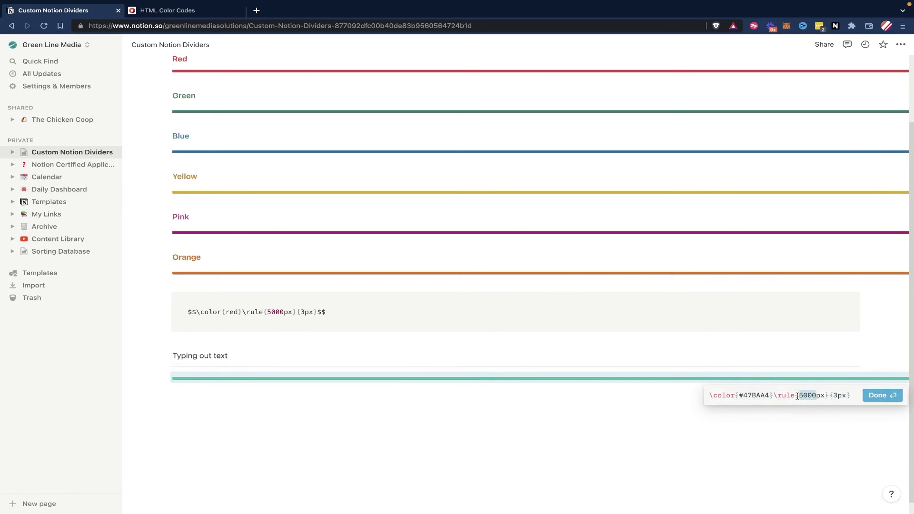
pyautogui.write('200')
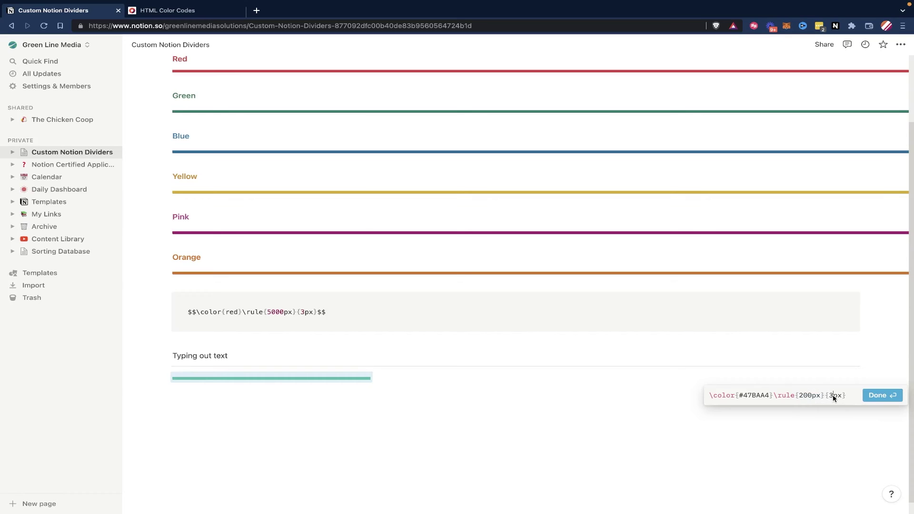
pyautogui.press('BackSpace')
pyautogui.write('20')
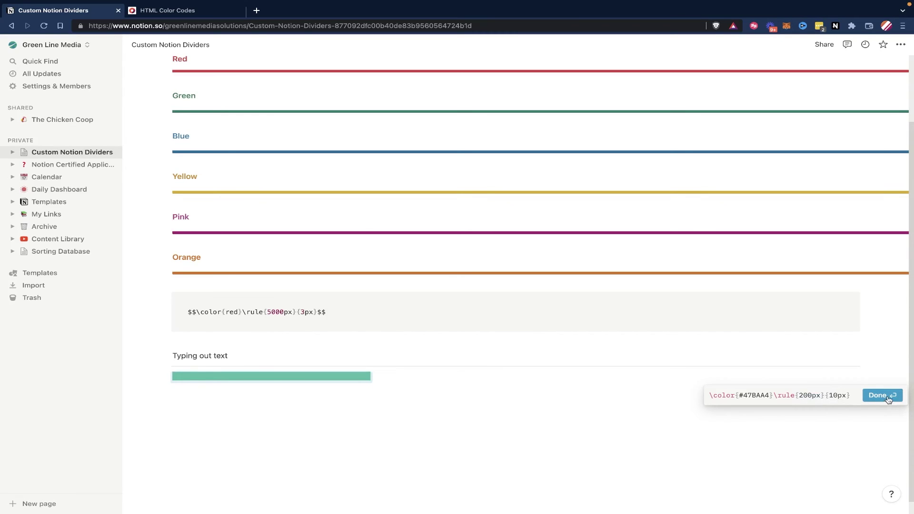
pyautogui.click(886, 396)
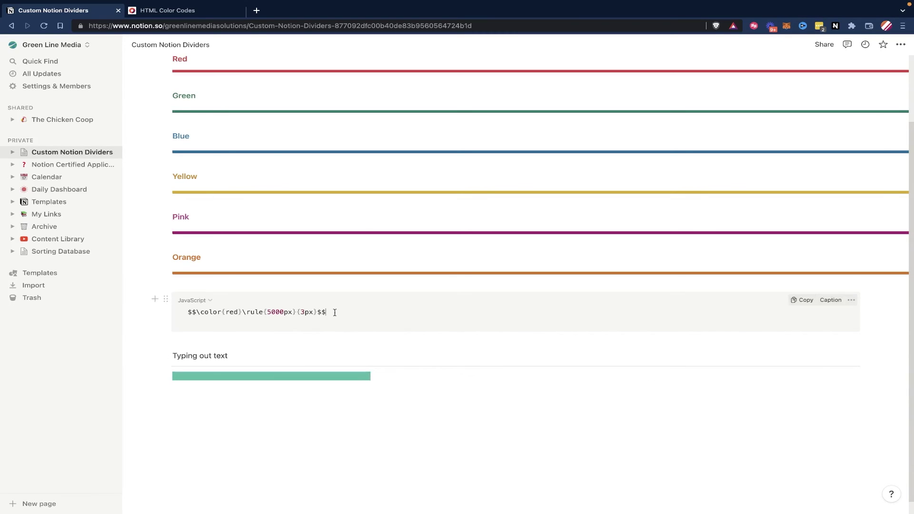
# - Copy the red rule equation from the code block and paste it as a new divider above the teal bar
pyautogui.moveTo(327, 312); pyautogui.dragTo(187, 310)
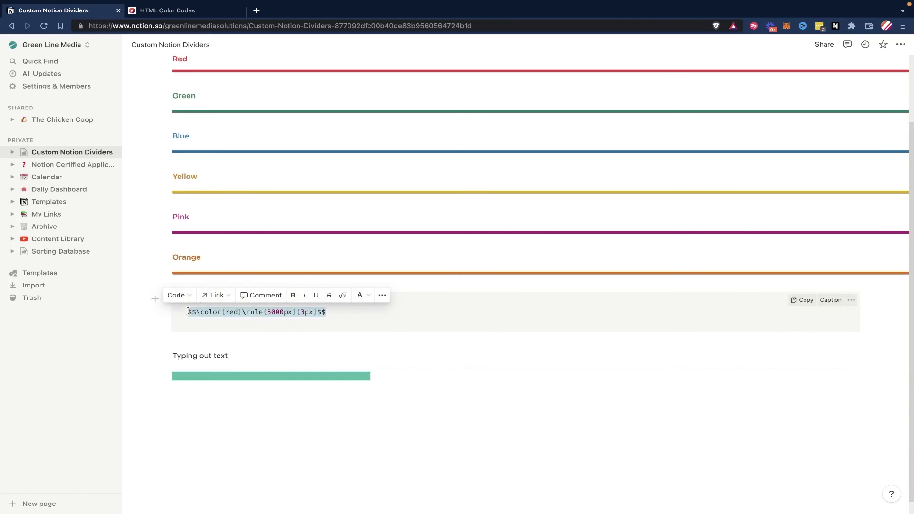
pyautogui.click(803, 299)
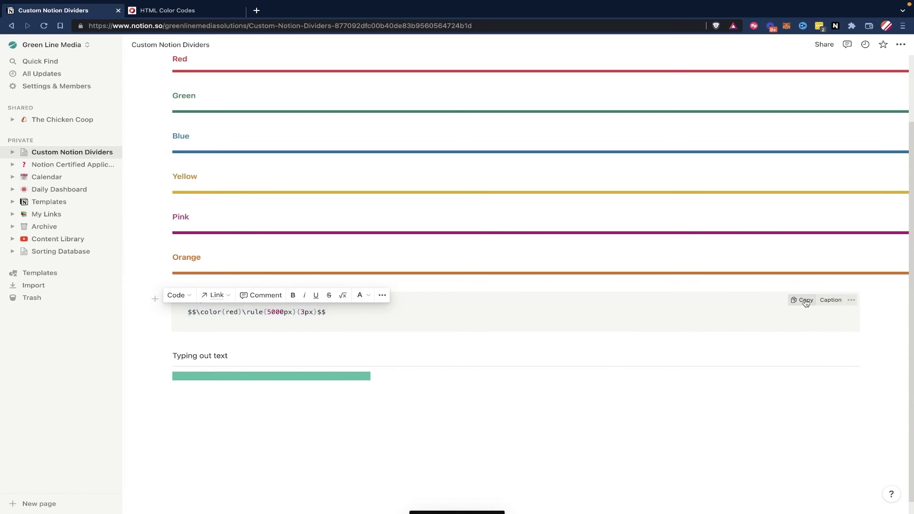
pyautogui.press('Return')
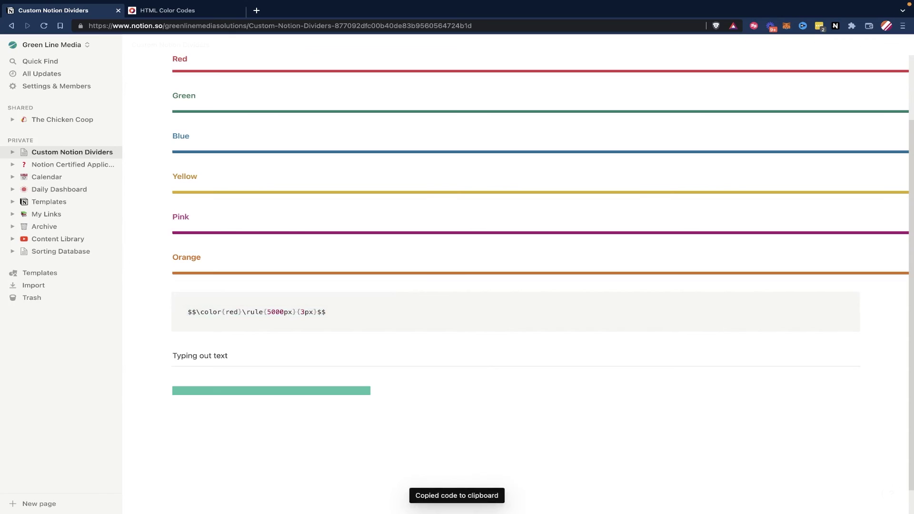
pyautogui.hotkey('ctrl', 'v')
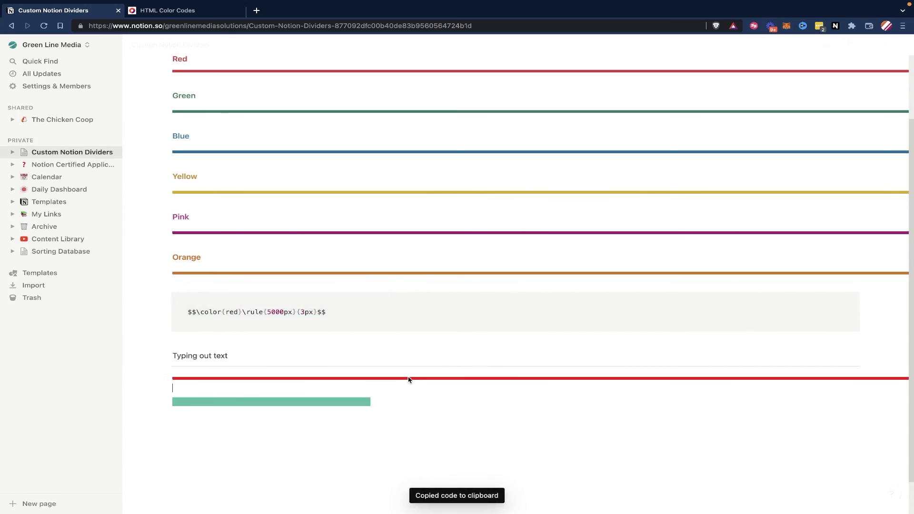
pyautogui.click(407, 379)
pyautogui.click(748, 395)
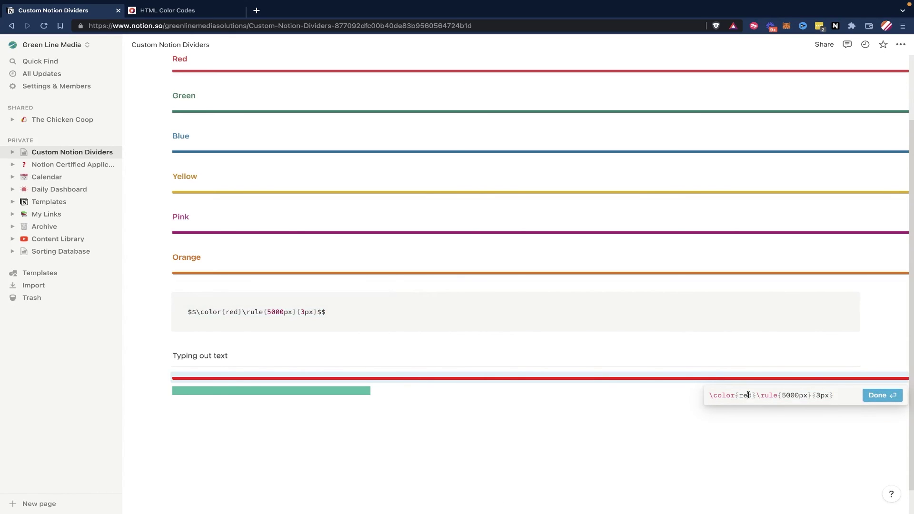